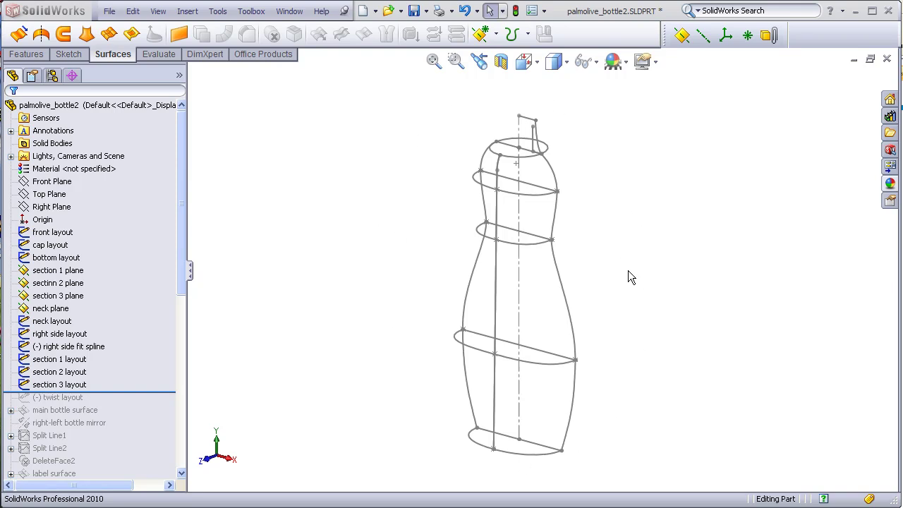
Step: Switch to the Front view and roll the history back to just after 'front layout'
click(523, 61)
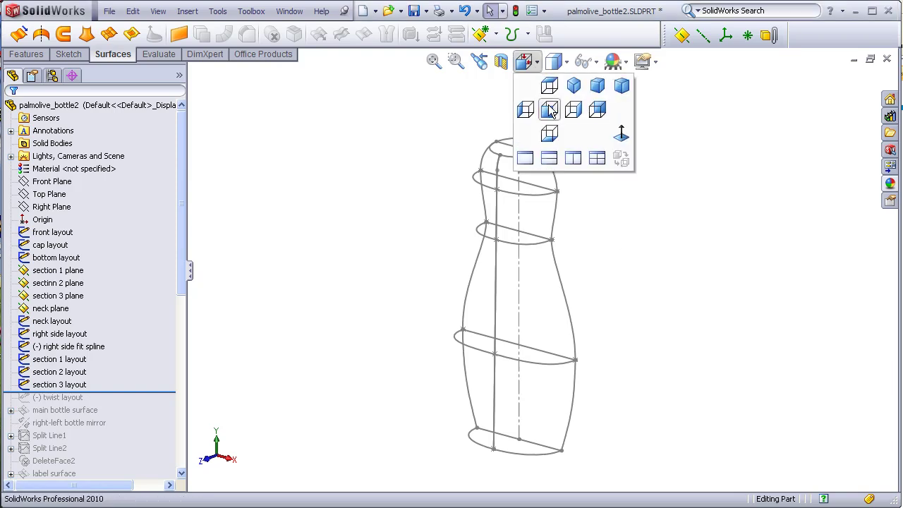
click(551, 111)
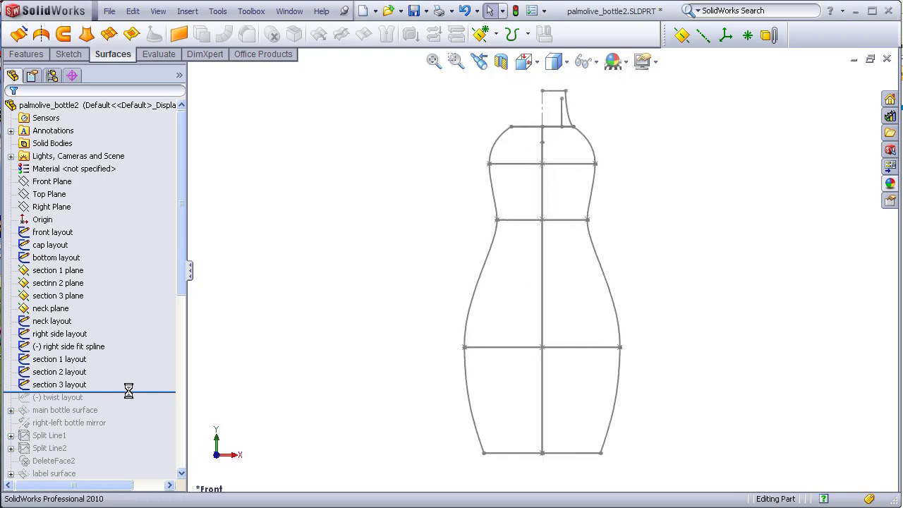
drag(156, 390, 154, 242)
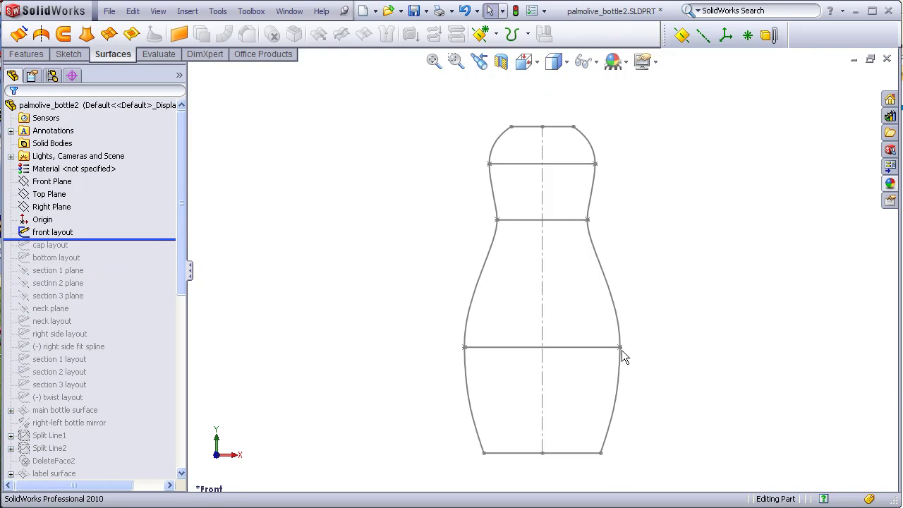
Step: Roll forward through the cap, bottom and section 3 layouts, orbiting to inspect the wireframe
mouse_move(409, 350)
middle_down()
mouse_move(343, 362)
mouse_move(353, 397)
mouse_move(373, 312)
middle_up()
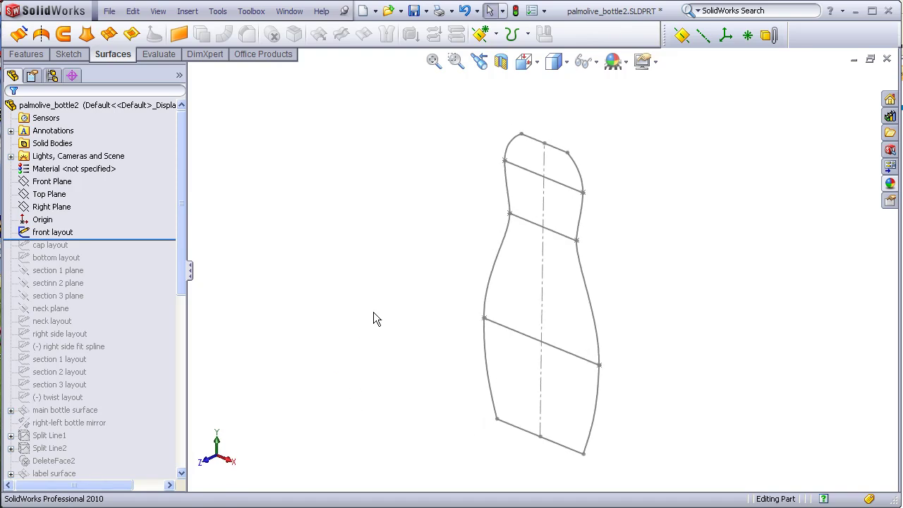
drag(153, 240, 147, 253)
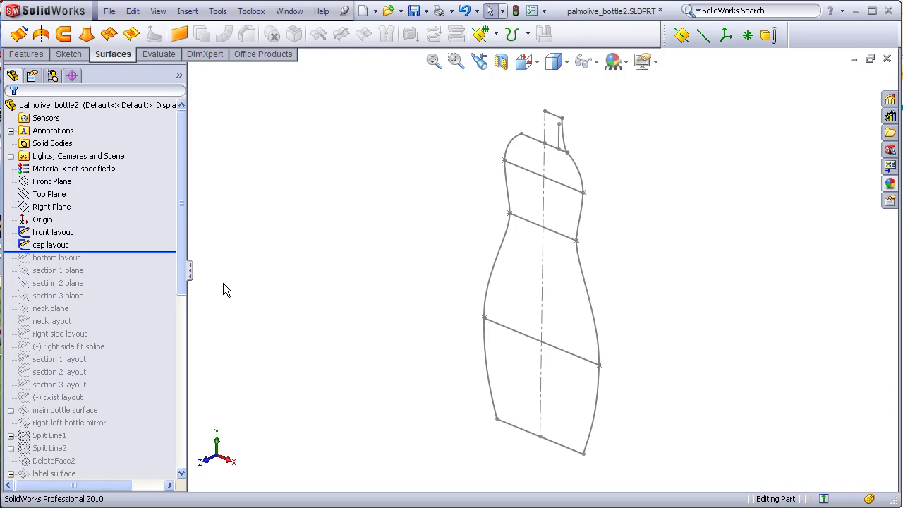
mouse_move(155, 251)
mouse_down()
mouse_move(155, 264)
mouse_move(124, 263)
mouse_move(127, 303)
mouse_move(101, 311)
mouse_move(118, 326)
mouse_up()
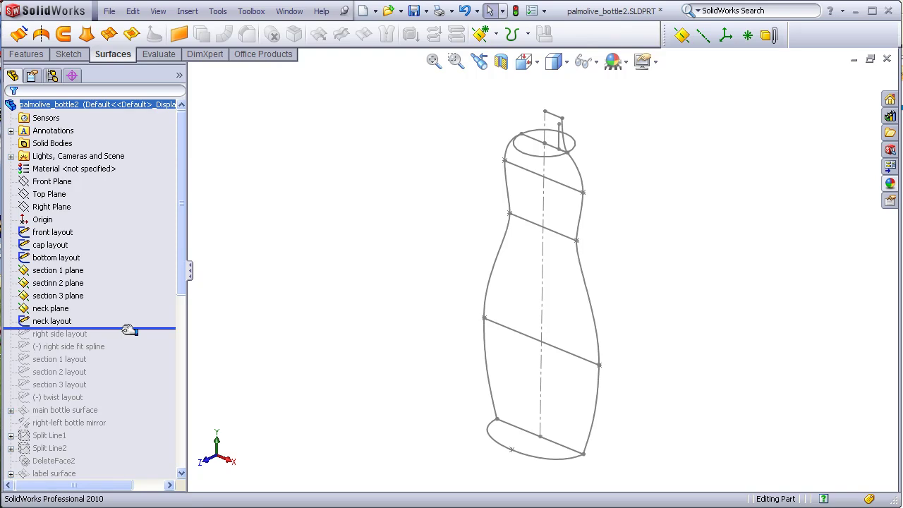
drag(127, 324, 121, 388)
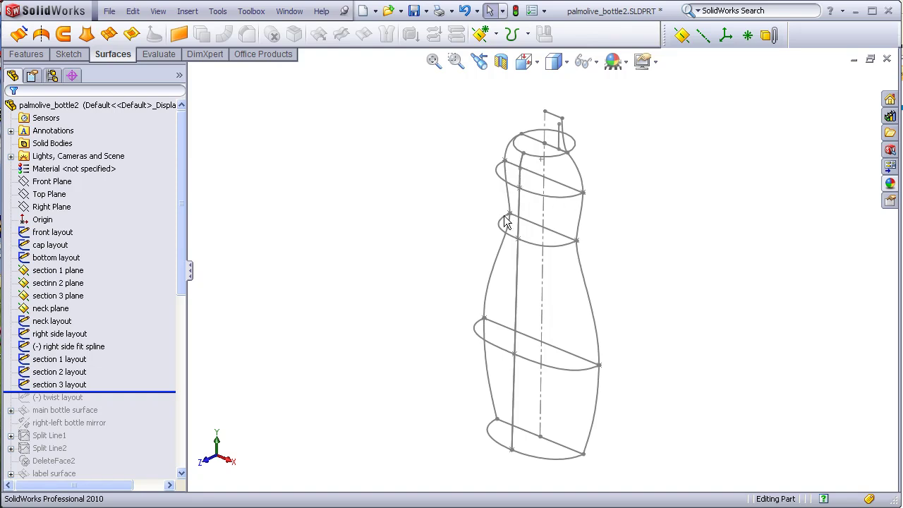
middle_drag(502, 196, 480, 185)
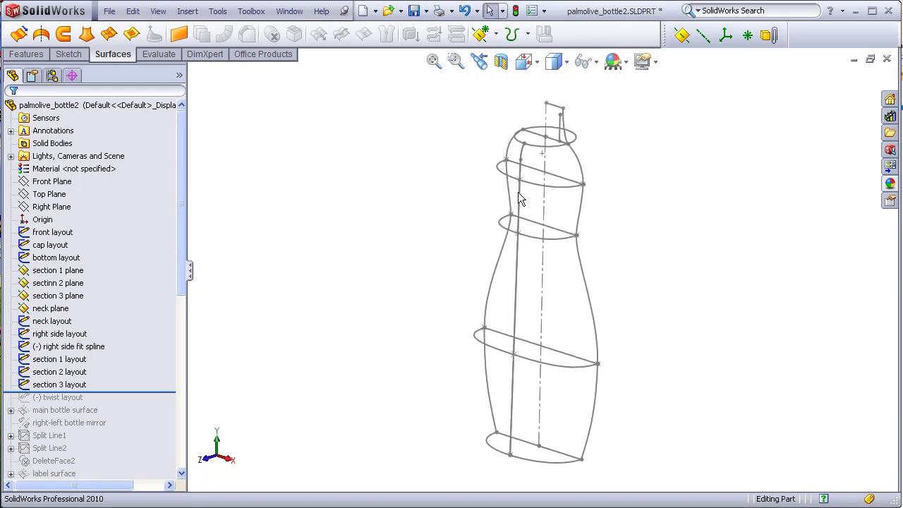
middle_drag(467, 331, 424, 302)
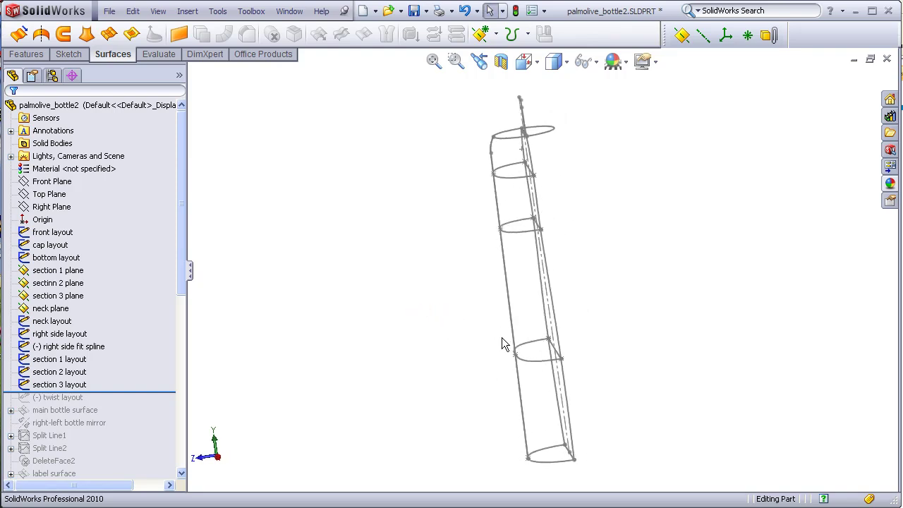
mouse_move(462, 286)
middle_down()
mouse_move(496, 304)
mouse_move(468, 290)
middle_up()
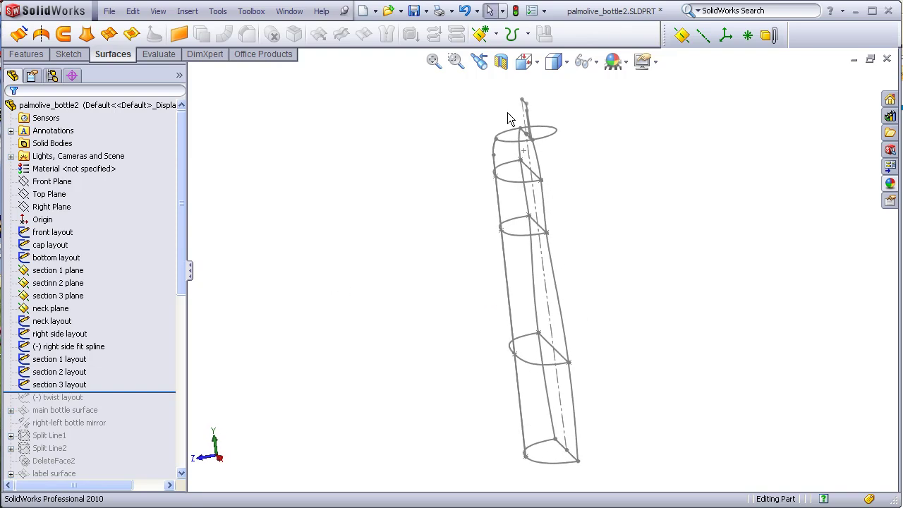
Step: Return to the Front view and roll forward to include the twist layout sketch
click(531, 64)
click(543, 108)
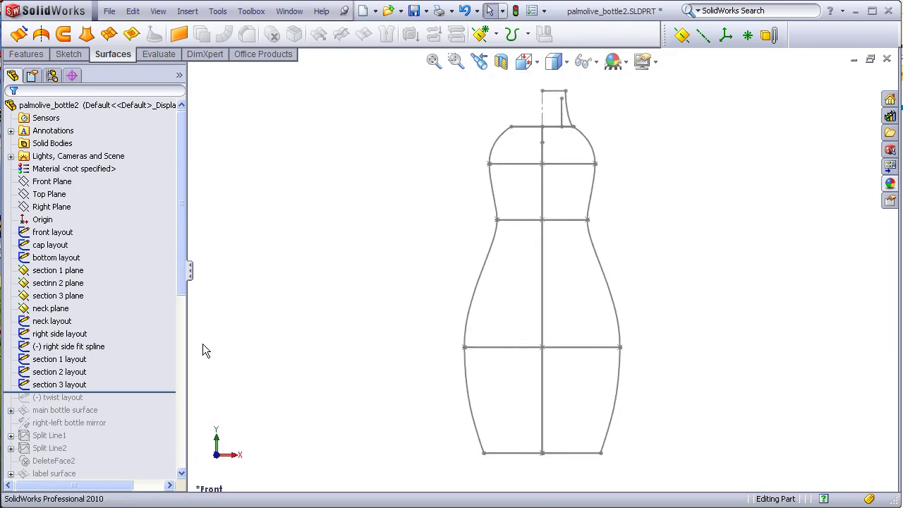
drag(162, 392, 159, 403)
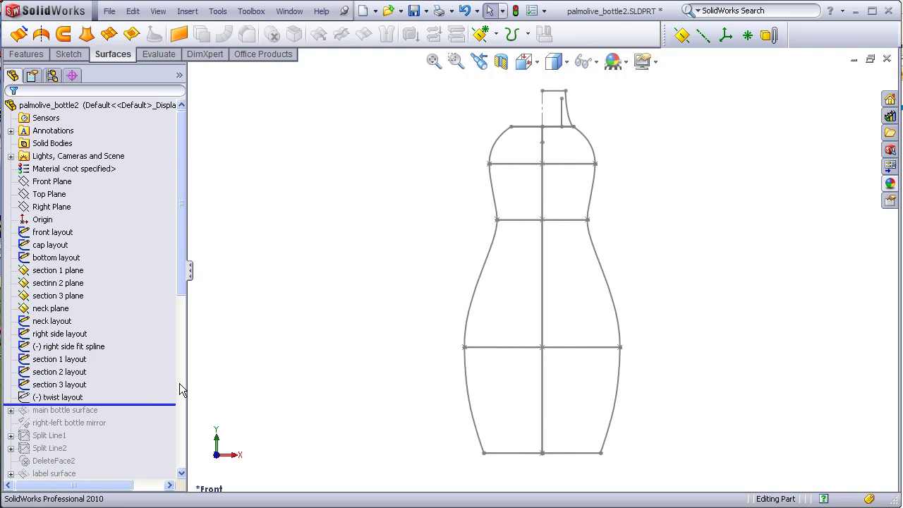
Step: Show the '(-) twist layout' sketch, then roll forward to the main bottle surface
click(76, 399)
right_click(76, 399)
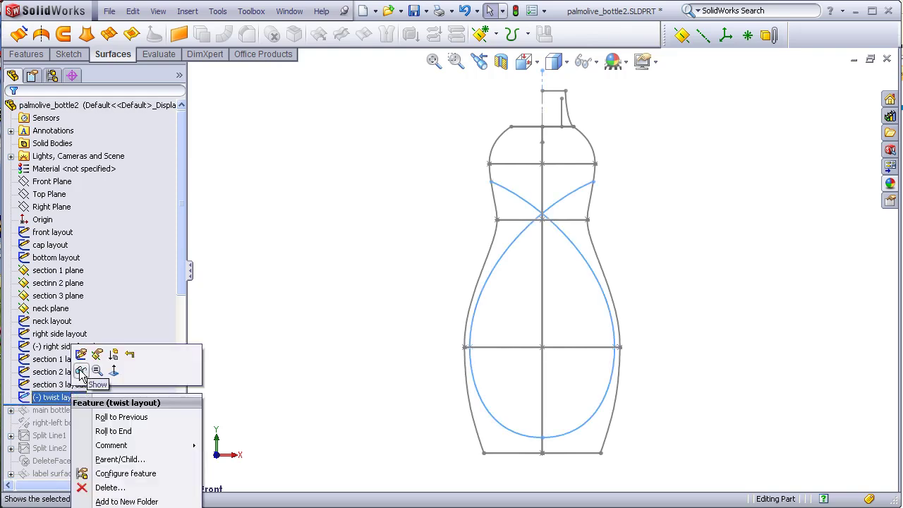
click(82, 369)
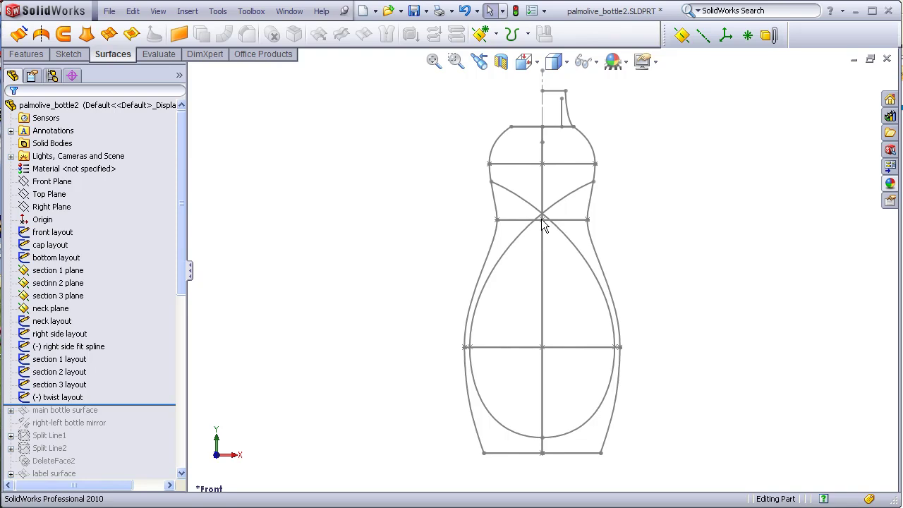
mouse_move(483, 237)
middle_down()
mouse_move(442, 234)
mouse_move(421, 273)
mouse_move(424, 295)
middle_up()
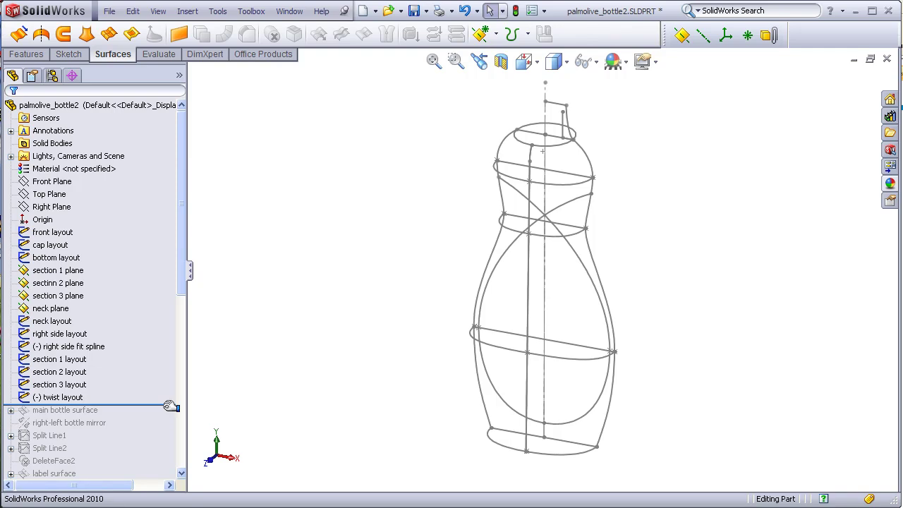
drag(167, 405, 170, 418)
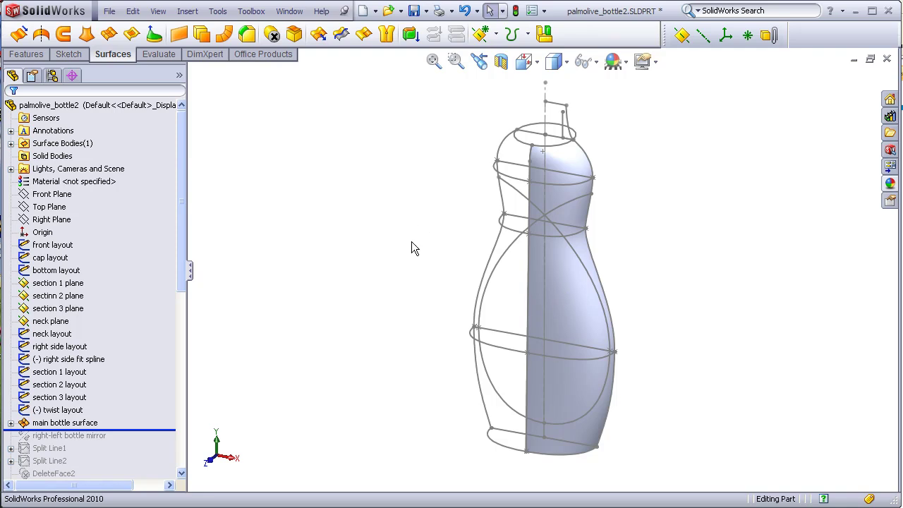
Step: Inspect the half surface, then roll forward past the right-left mirror, Split Line1 and Split Line2
middle_drag(412, 242, 550, 301)
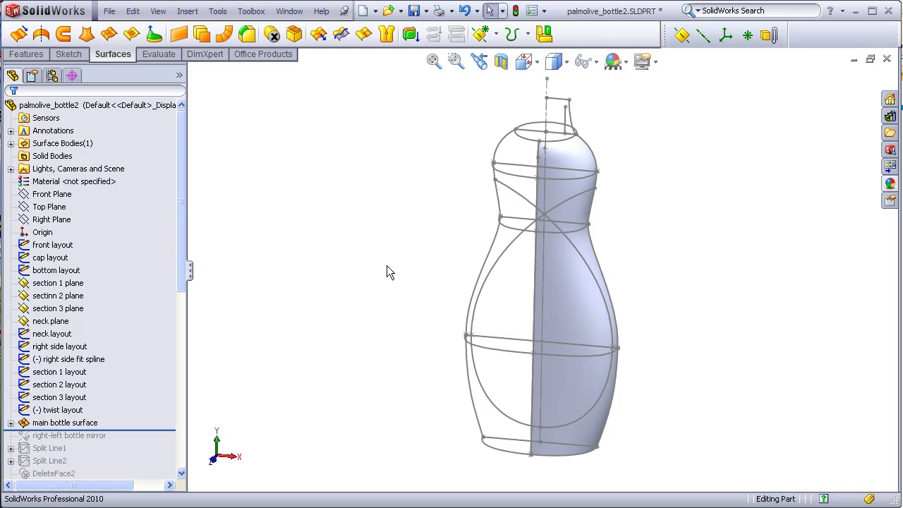
drag(170, 430, 170, 442)
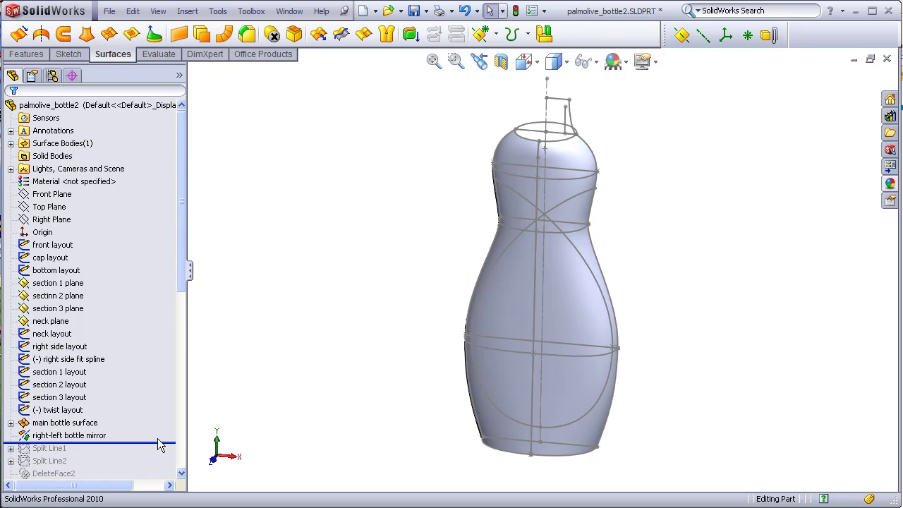
drag(146, 442, 146, 468)
Step: Hide all sketches, planes and curves with Hide All Types, briefly selecting the twist layout
click(158, 11)
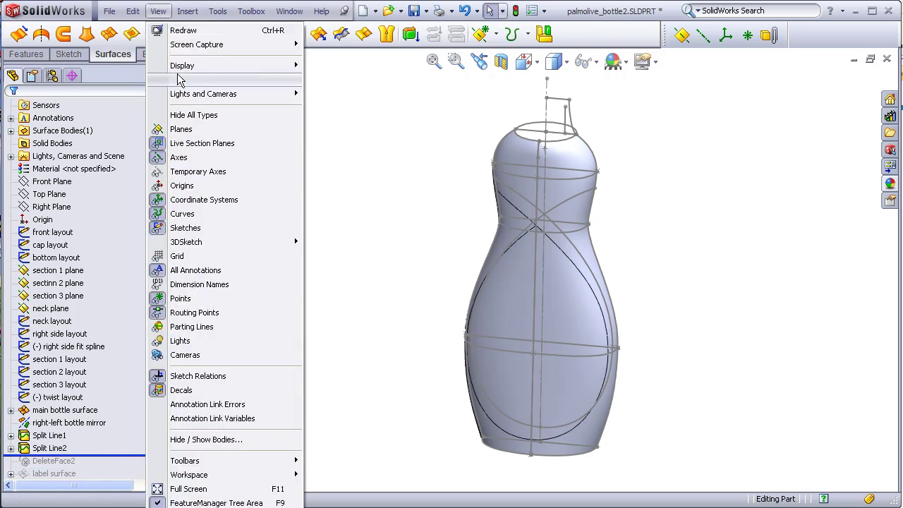
click(192, 117)
middle_drag(395, 304, 418, 275)
click(78, 397)
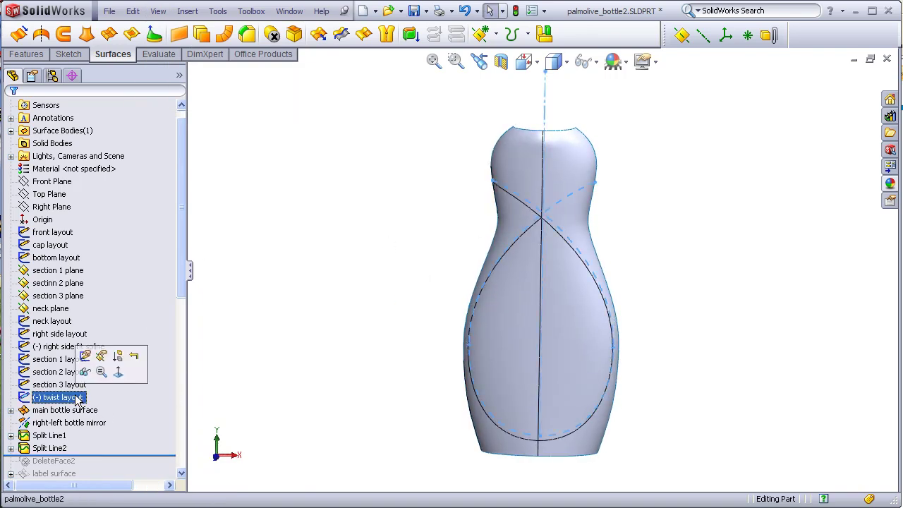
click(374, 250)
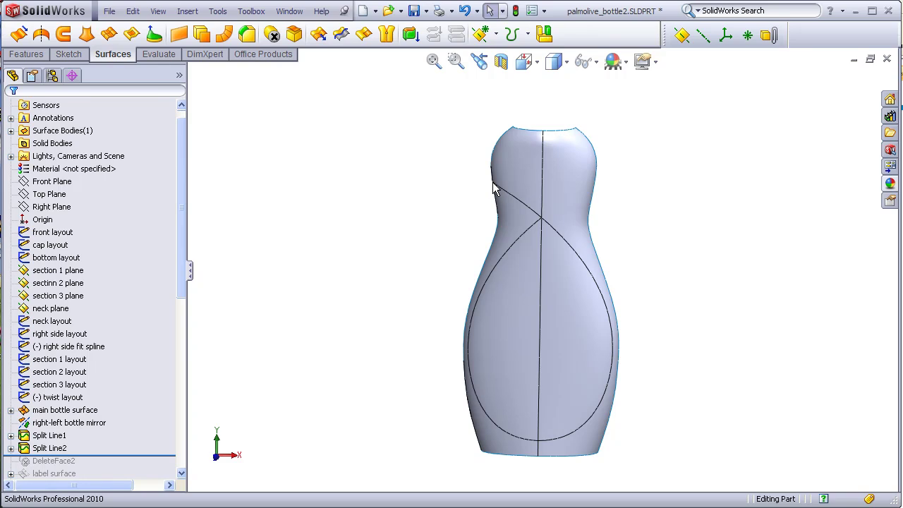
Step: In the Front view, check the Insert menu unused, then roll past DeleteFace2 to remove the front face
click(536, 63)
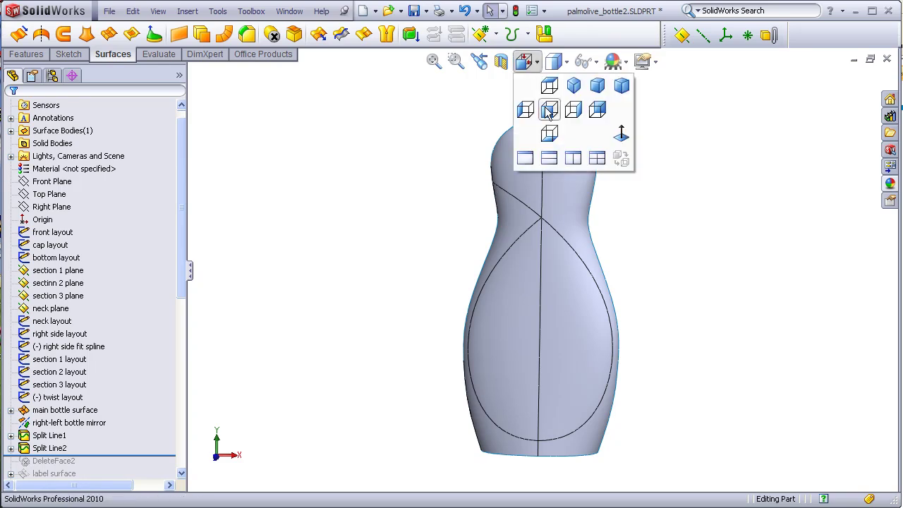
click(540, 111)
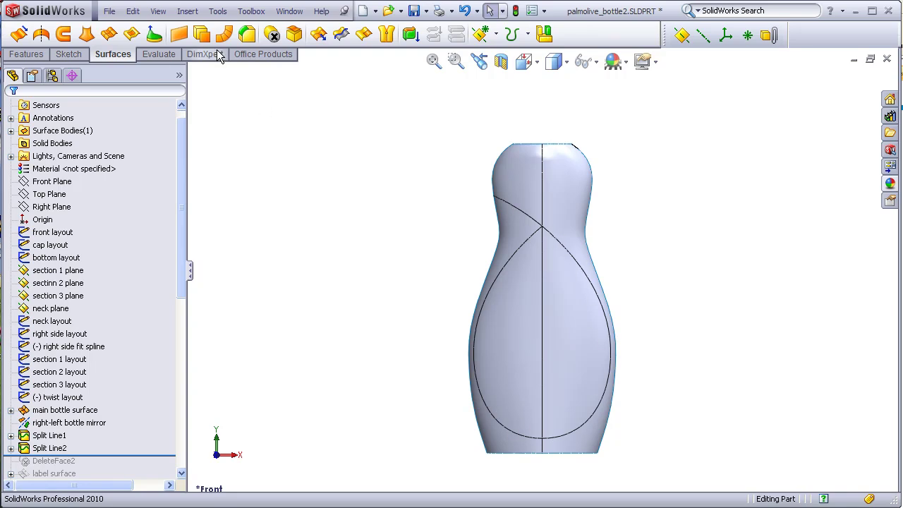
click(188, 11)
mouse_move(213, 63)
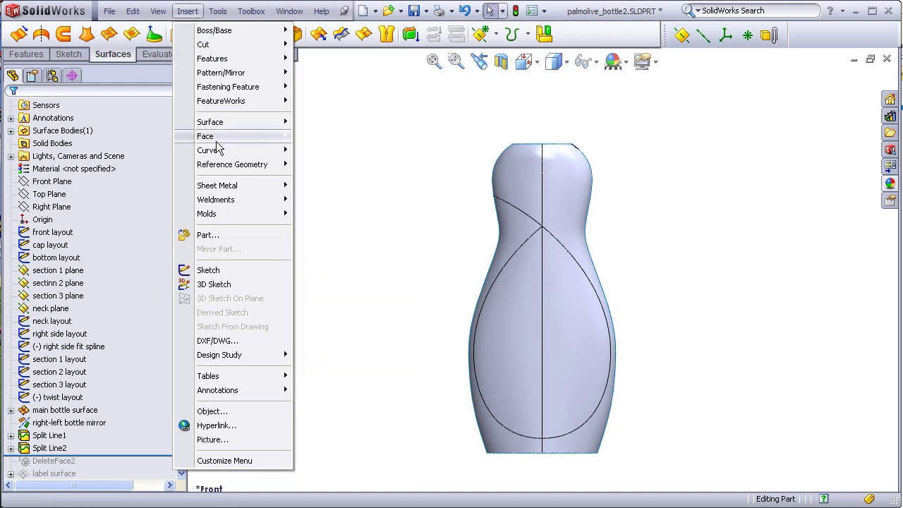
mouse_move(207, 151)
click(416, 121)
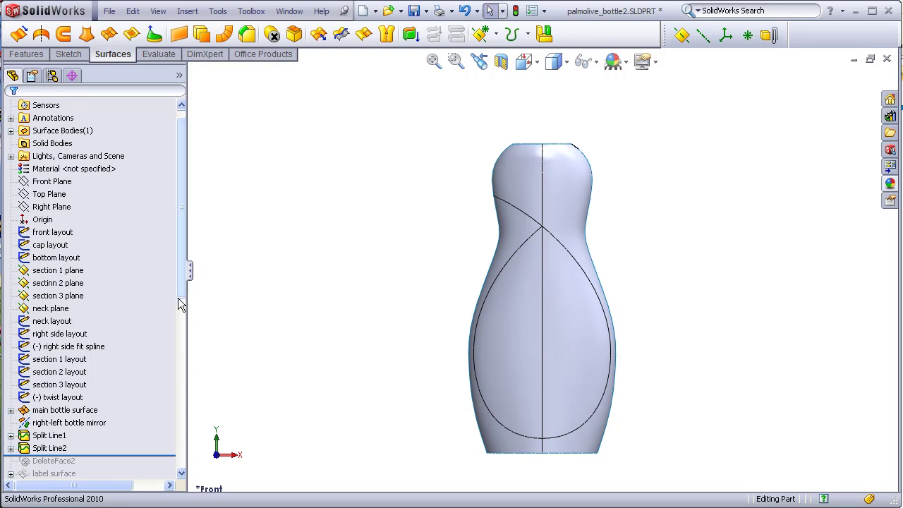
drag(178, 287, 182, 337)
drag(139, 367, 120, 379)
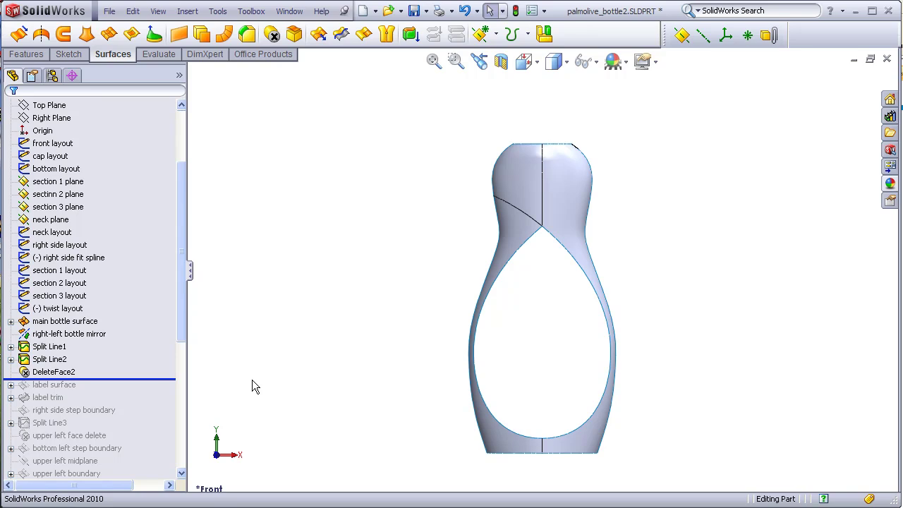
Step: Roll forward past 'label surface' and orbit and zoom to inspect the patch over the opening
drag(168, 380, 170, 392)
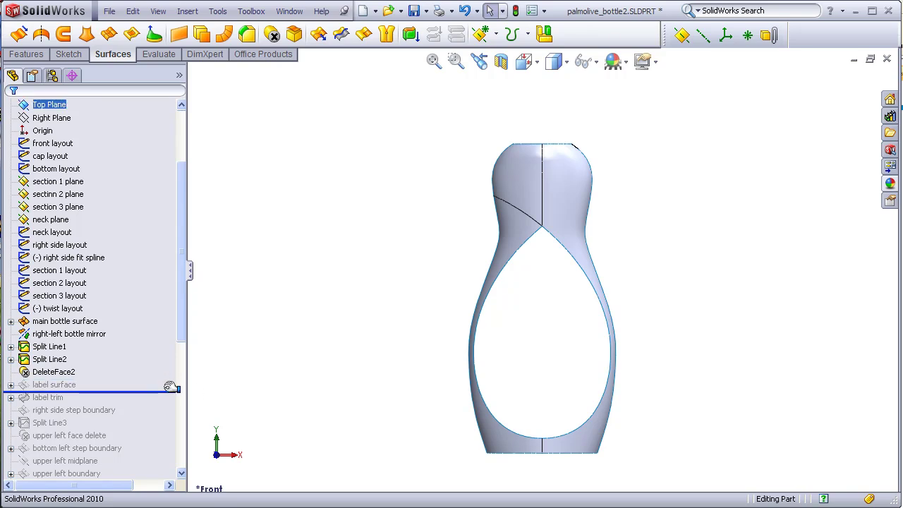
drag(317, 329, 244, 337)
key(Escape)
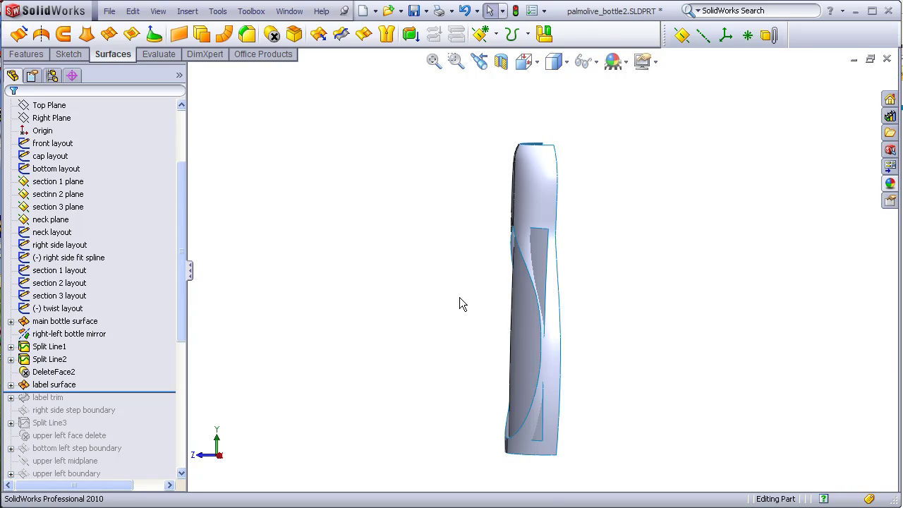
middle_drag(459, 301, 540, 131)
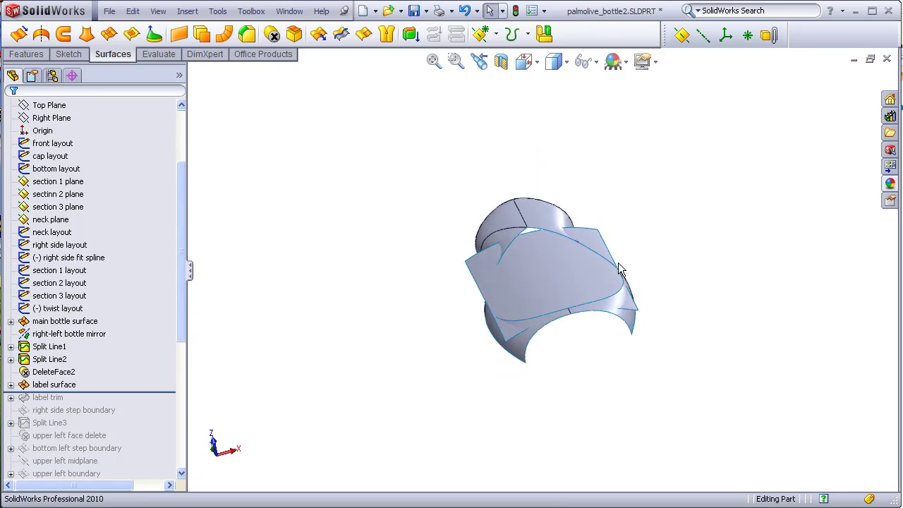
middle_drag(616, 272, 504, 279)
scroll(525, 266, down, 6)
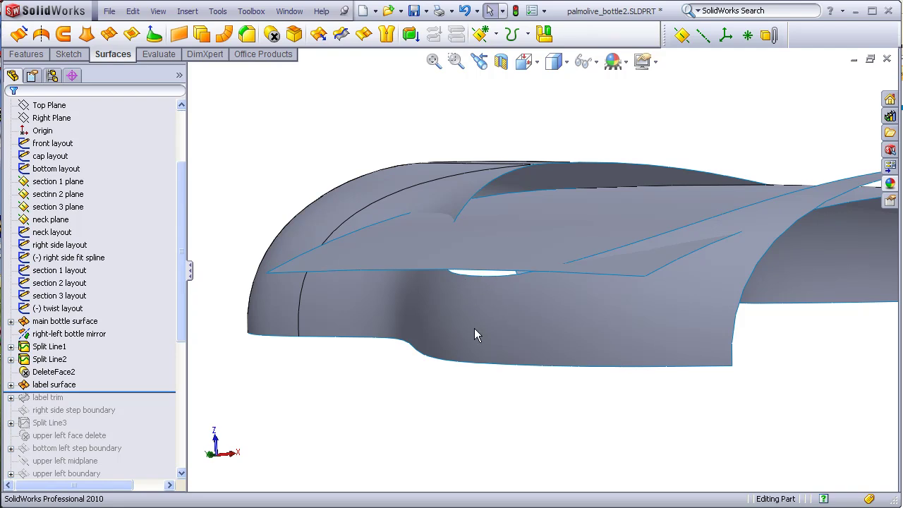
Step: Return to the Front view, then select and clear the label face
click(525, 62)
click(548, 113)
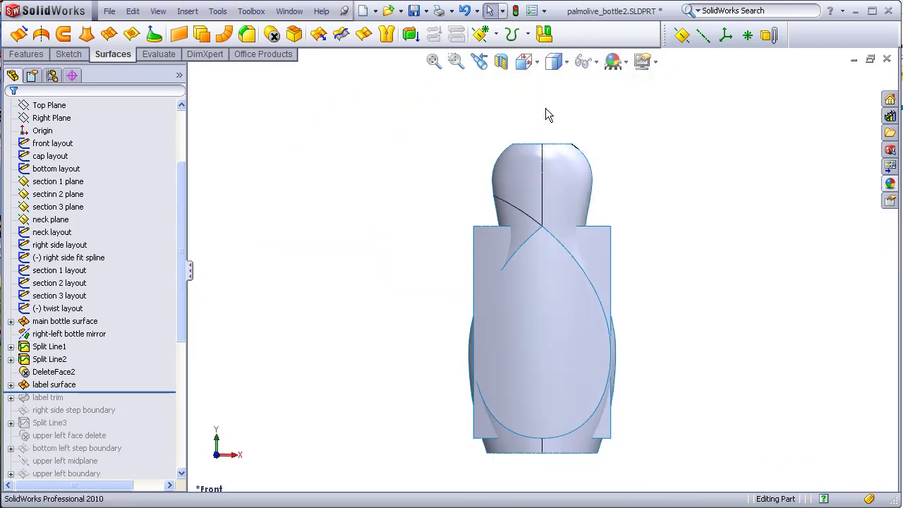
click(542, 296)
click(390, 299)
click(45, 373)
Step: Expand 'label surface' and select Sketch20 to see it in a tilted view
click(10, 385)
click(62, 396)
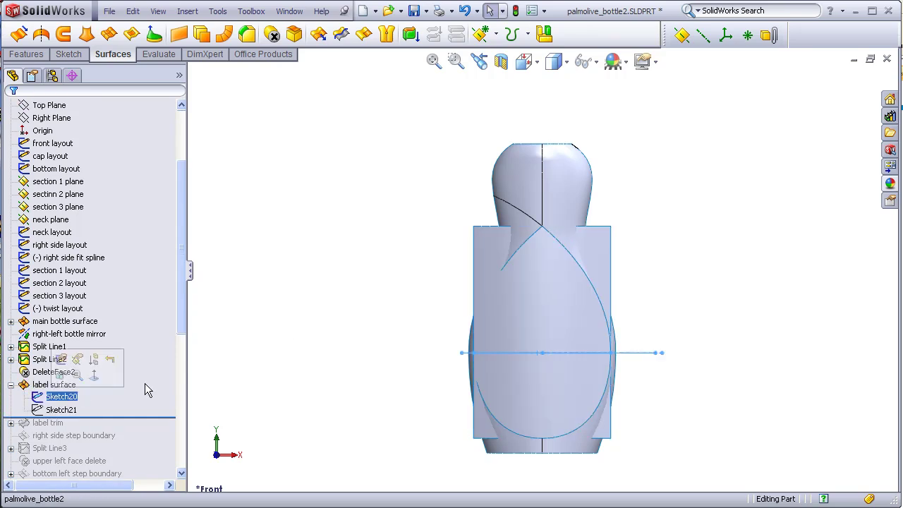
mouse_move(254, 370)
middle_down()
mouse_move(285, 368)
mouse_move(348, 402)
mouse_move(514, 317)
mouse_move(455, 296)
middle_up()
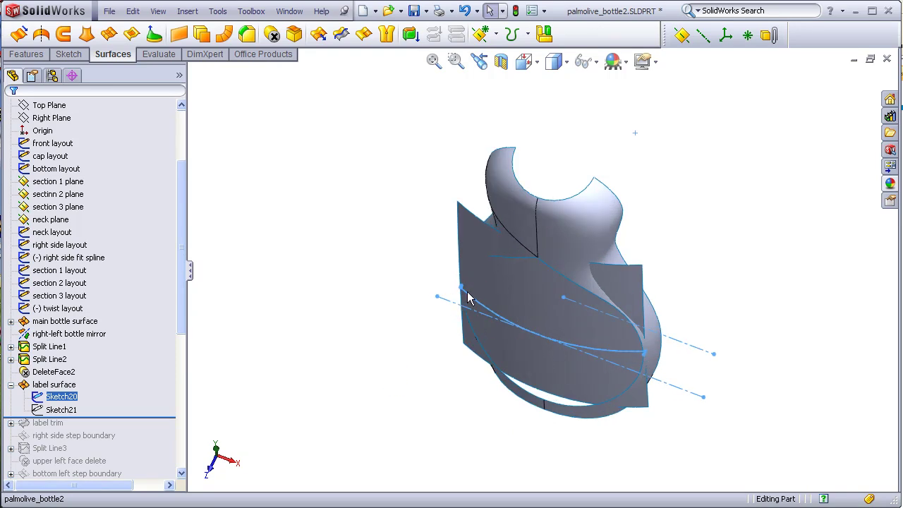
Step: Select Sketch21 and inspect it from the side, then snap back to Front with Ctrl+1
click(62, 409)
mouse_move(306, 434)
middle_down()
mouse_move(309, 320)
mouse_move(265, 316)
middle_up()
scroll(511, 430, up, 2)
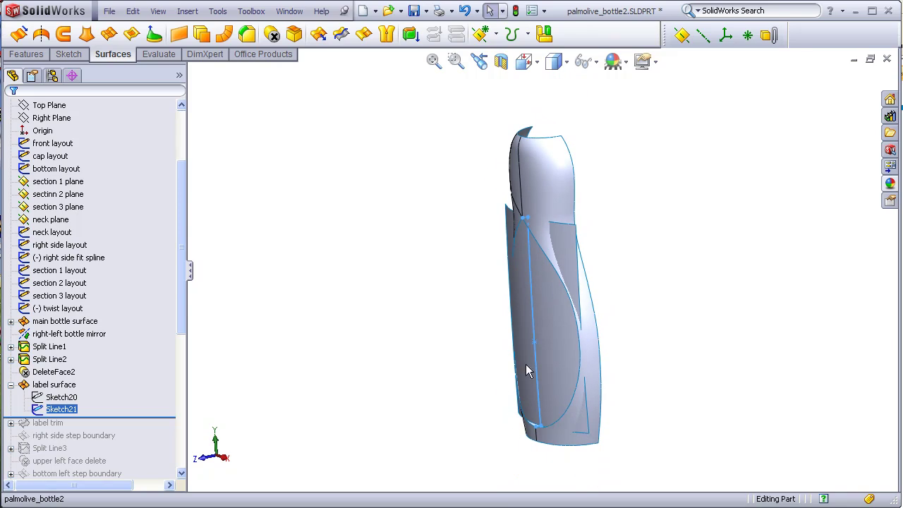
scroll(532, 225, down, 3)
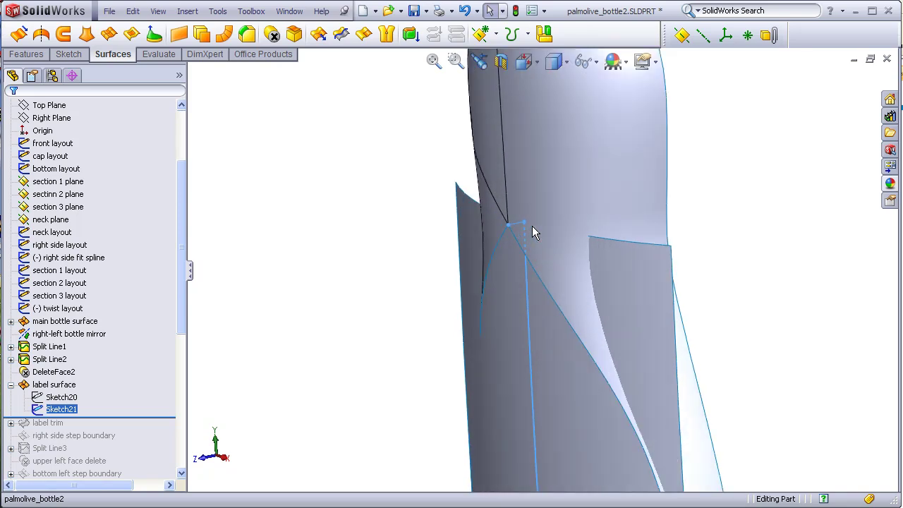
scroll(532, 227, down, 2)
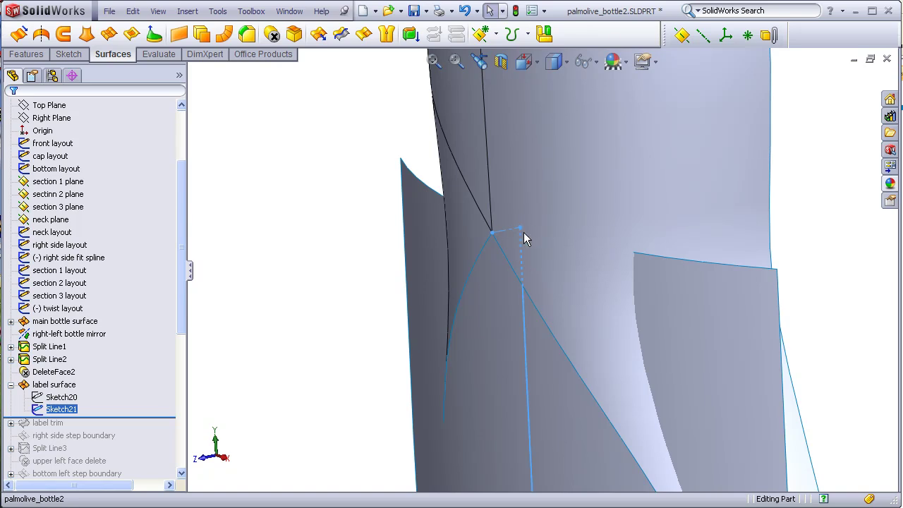
scroll(598, 453, up, 6)
scroll(575, 452, down, 3)
scroll(462, 231, up, 5)
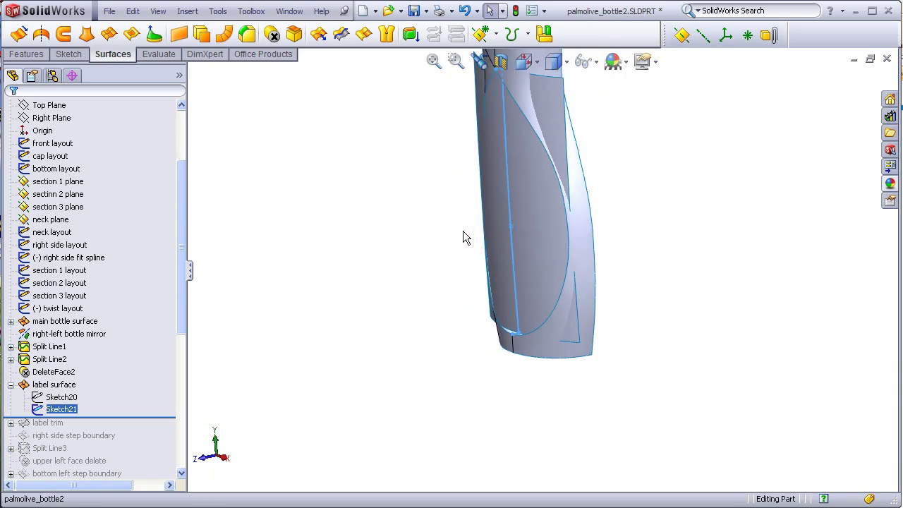
key(ctrl+1)
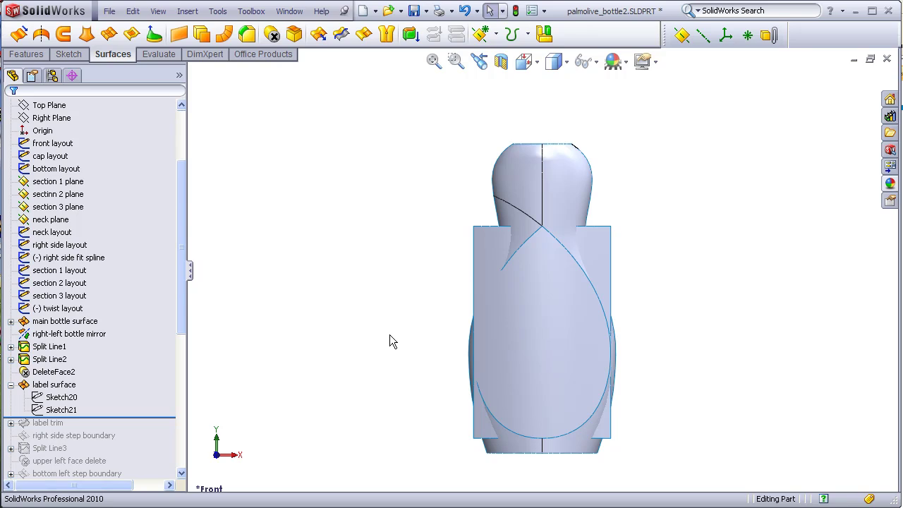
Step: Roll forward past 'label trim' and 'right side step boundary', rotating and zooming to inspect
drag(161, 416, 161, 427)
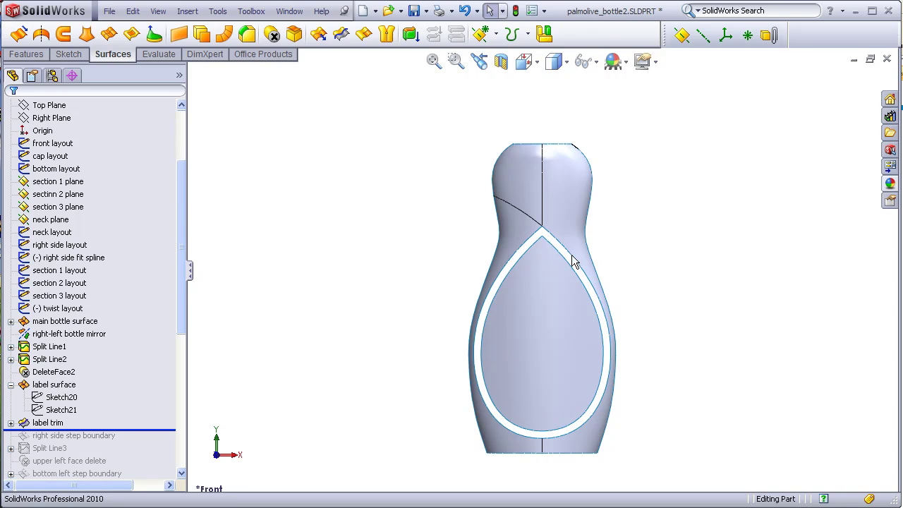
middle_drag(604, 258, 643, 296)
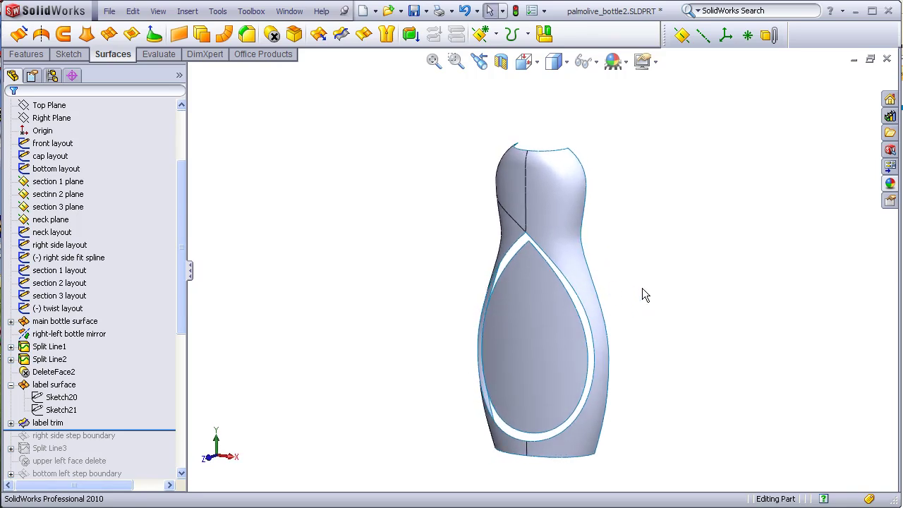
drag(173, 429, 173, 442)
scroll(542, 258, down, 5)
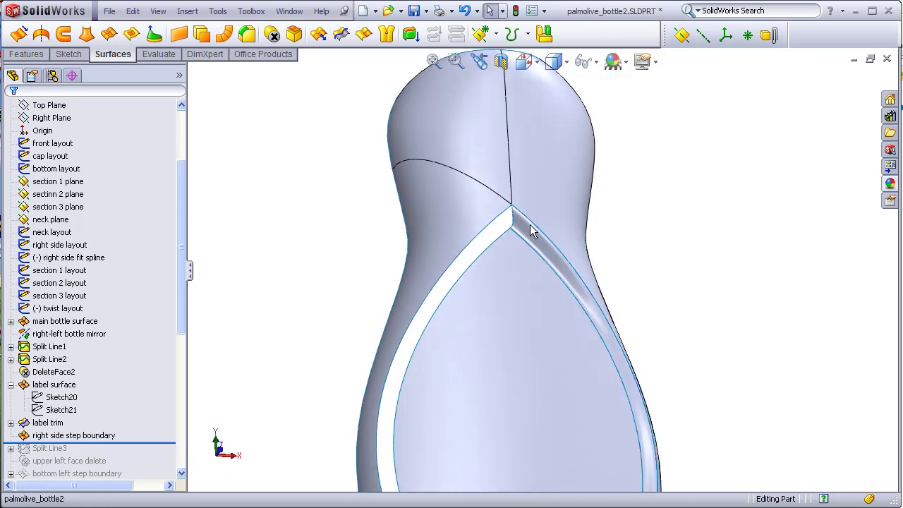
middle_drag(540, 238, 502, 161)
scroll(474, 356, up, 5)
scroll(541, 248, down, 3)
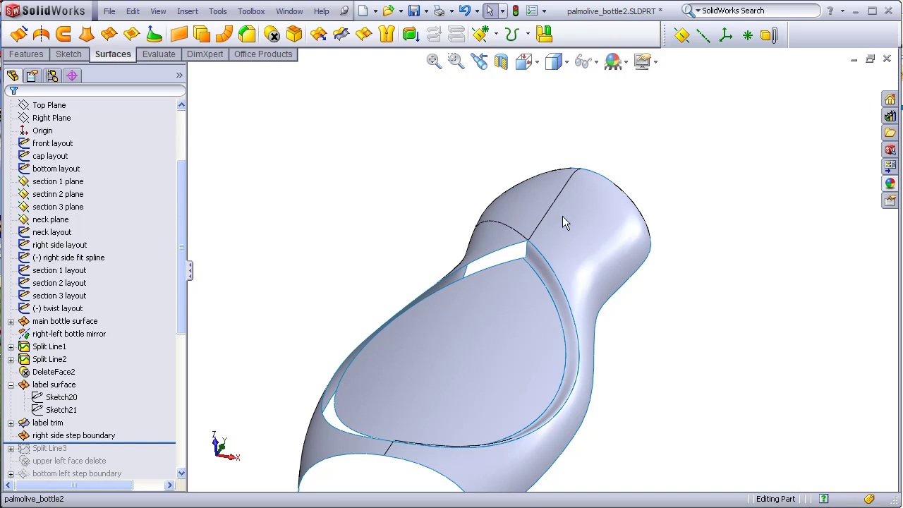
scroll(541, 256, down, 4)
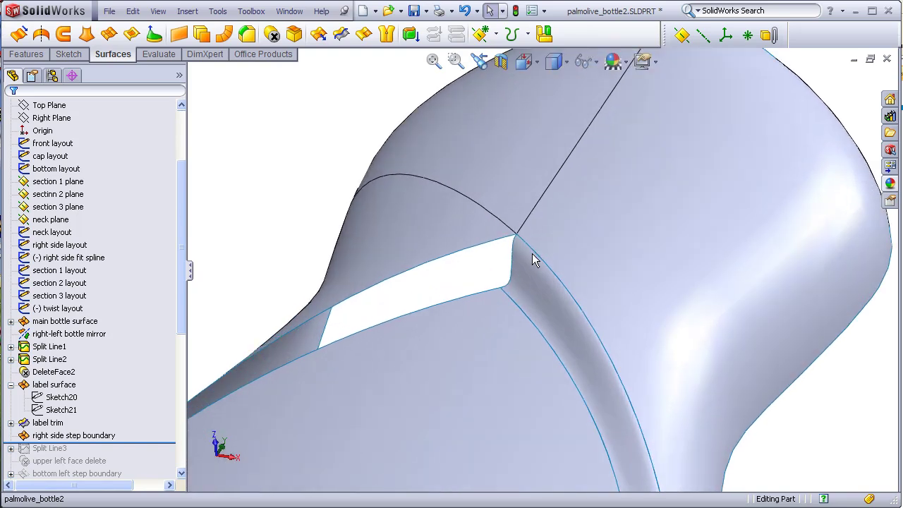
middle_drag(532, 253, 514, 251)
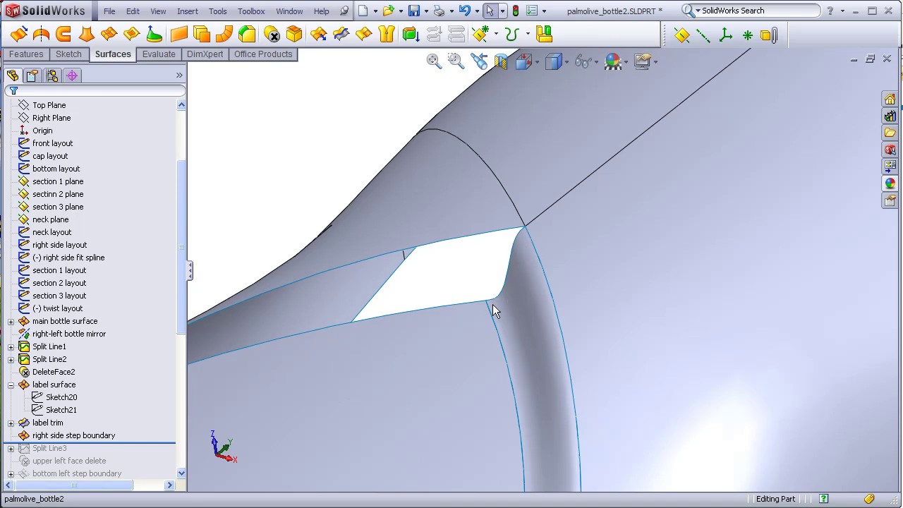
click(434, 65)
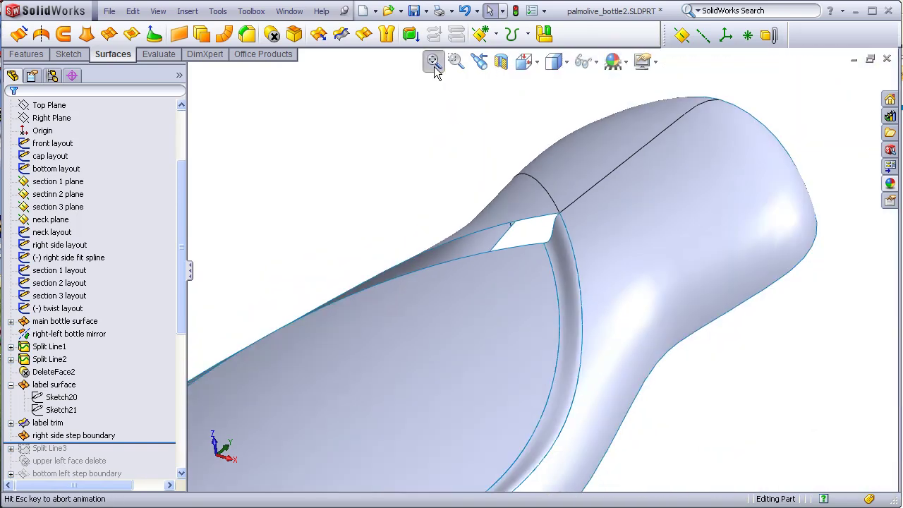
click(524, 63)
click(539, 111)
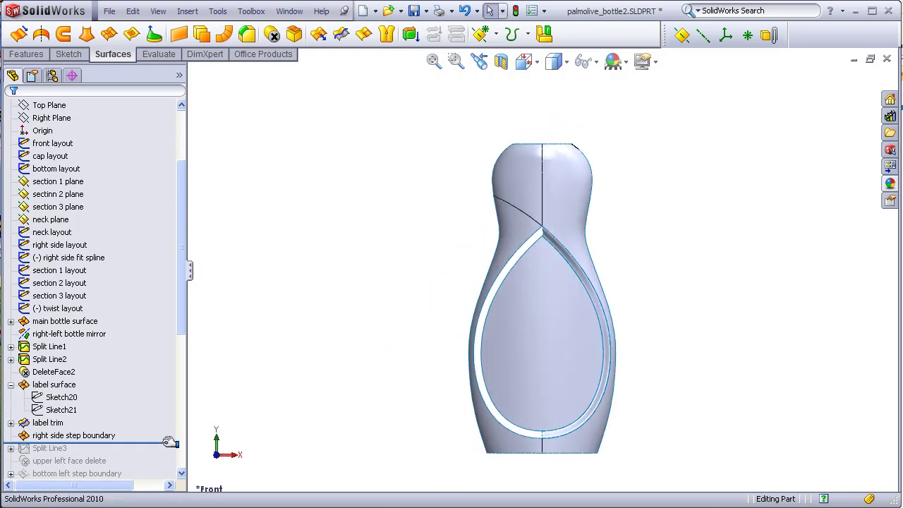
drag(171, 442, 169, 453)
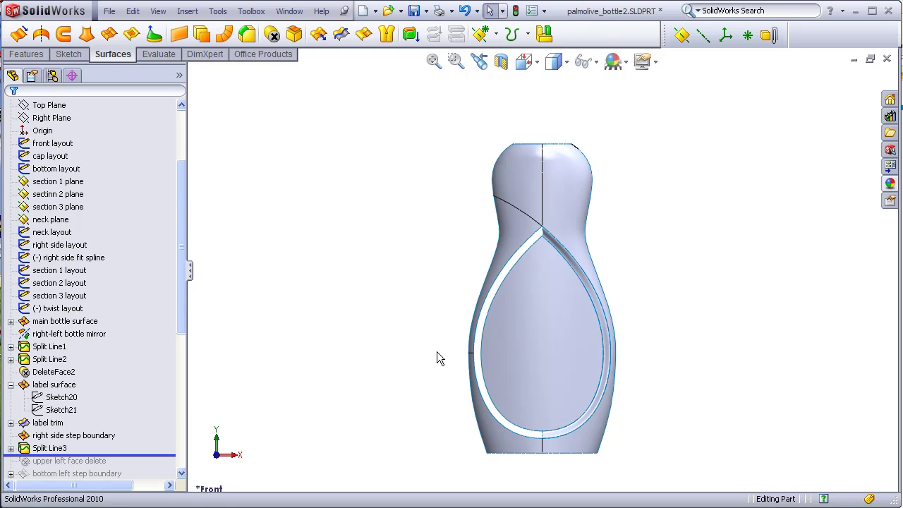
Step: Roll forward past Split Line3, 'upper left face delete' and 'bottom left step boundary', inspecting the lower-left step
drag(138, 453, 141, 416)
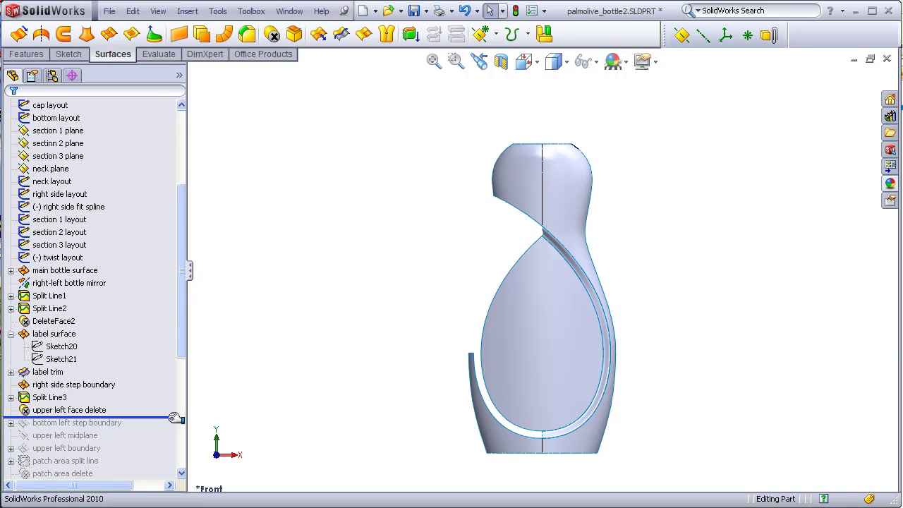
drag(175, 416, 173, 429)
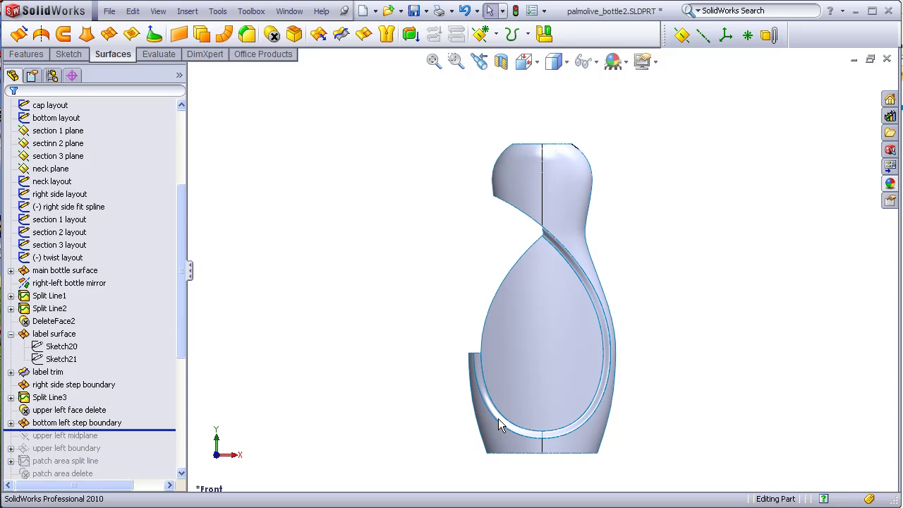
middle_drag(440, 409, 586, 307)
scroll(669, 223, down, 5)
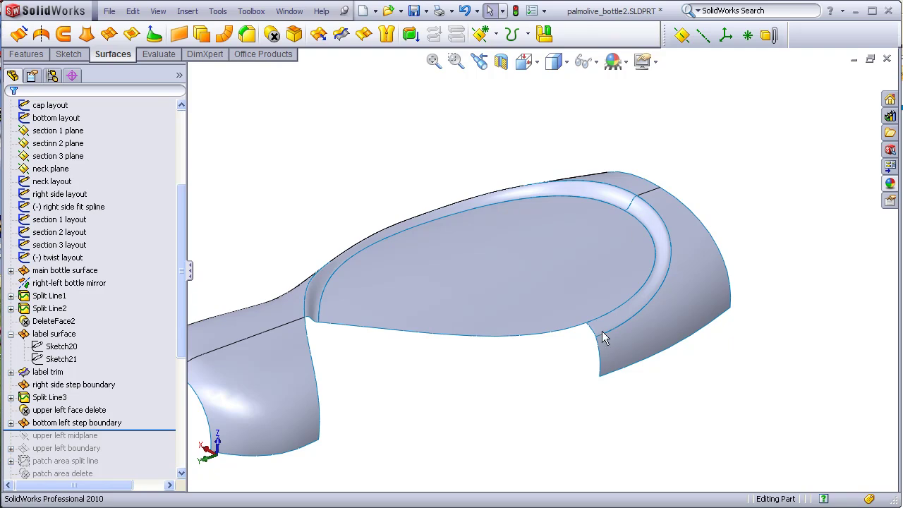
middle_drag(602, 331, 637, 288)
scroll(637, 288, down, 3)
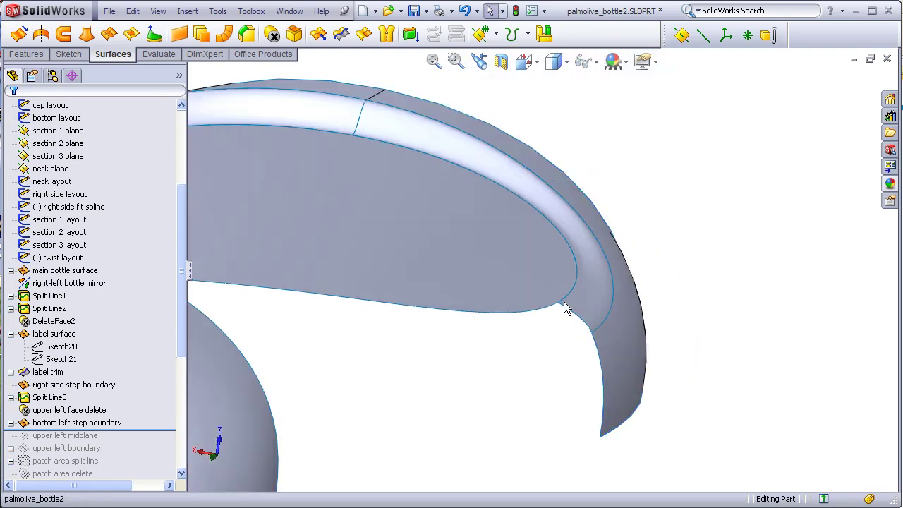